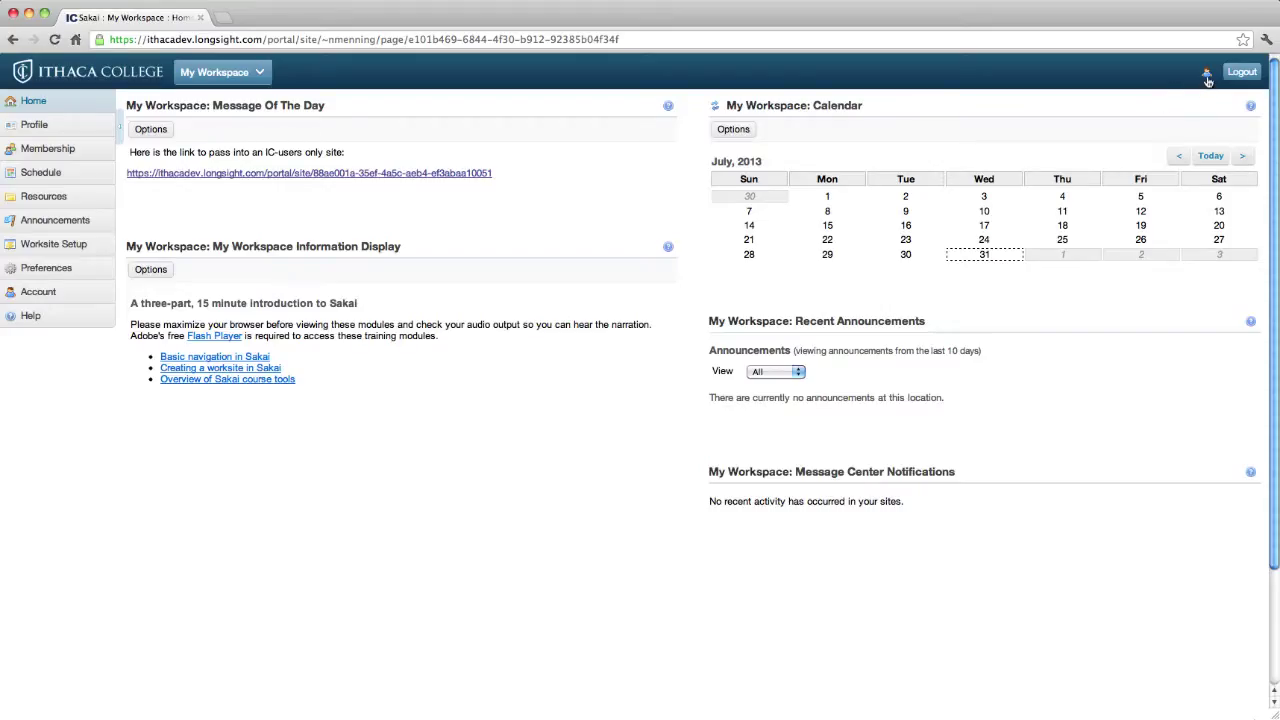
# Start a new site from the profile menu's + Add New Site option
pyautogui.click(1207, 74)
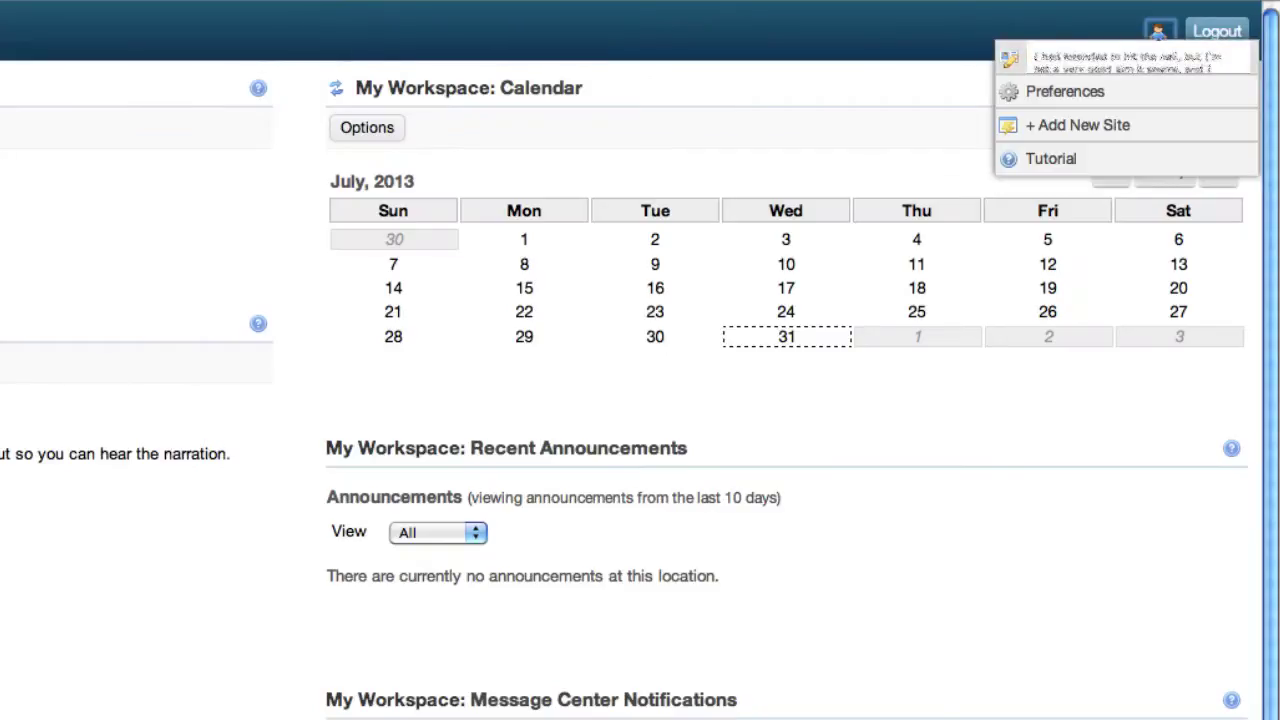
pyautogui.click(1140, 128)
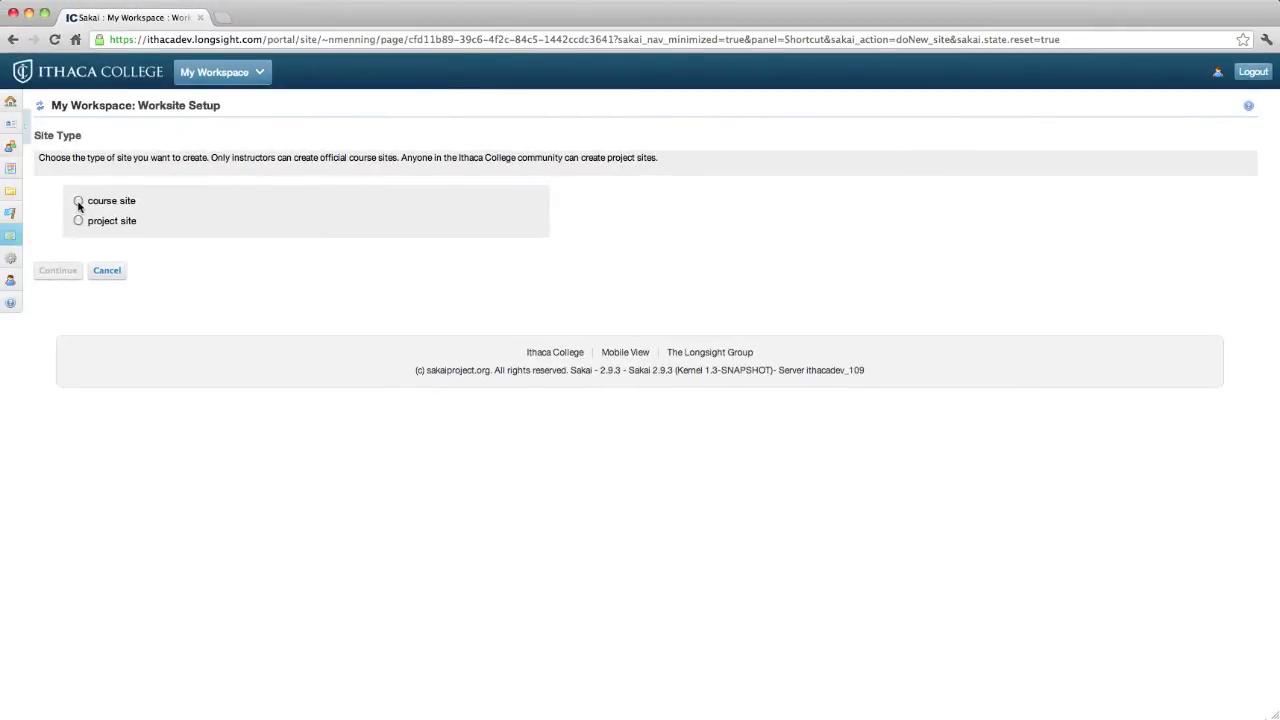
# Choose a course site for the Fall 2013 academic term and continue to roster selection
pyautogui.click(78, 201)
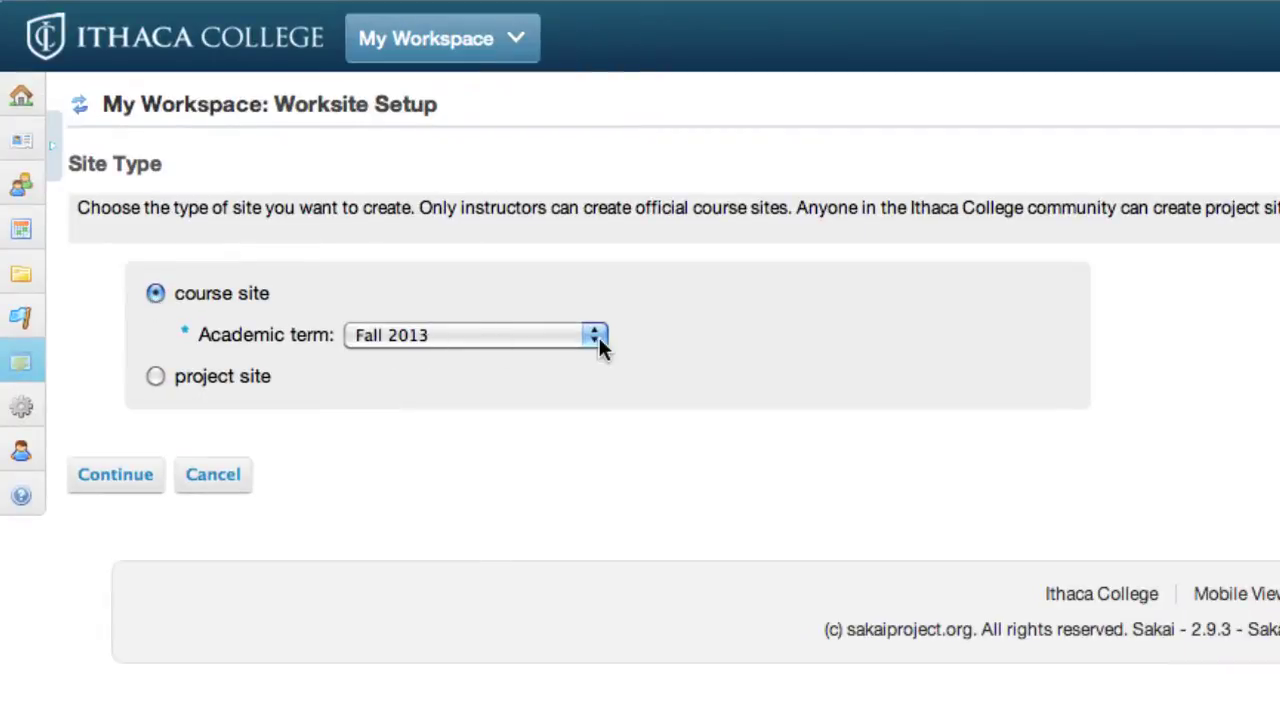
pyautogui.click(599, 341)
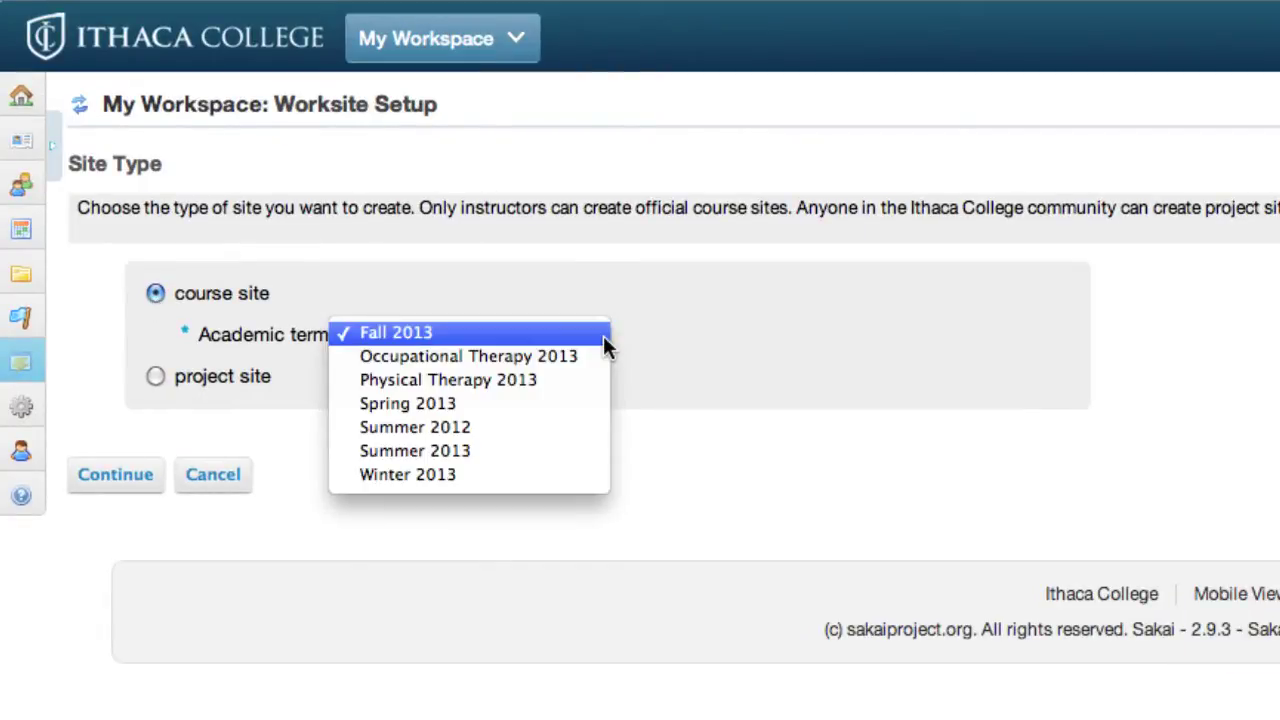
pyautogui.click(603, 345)
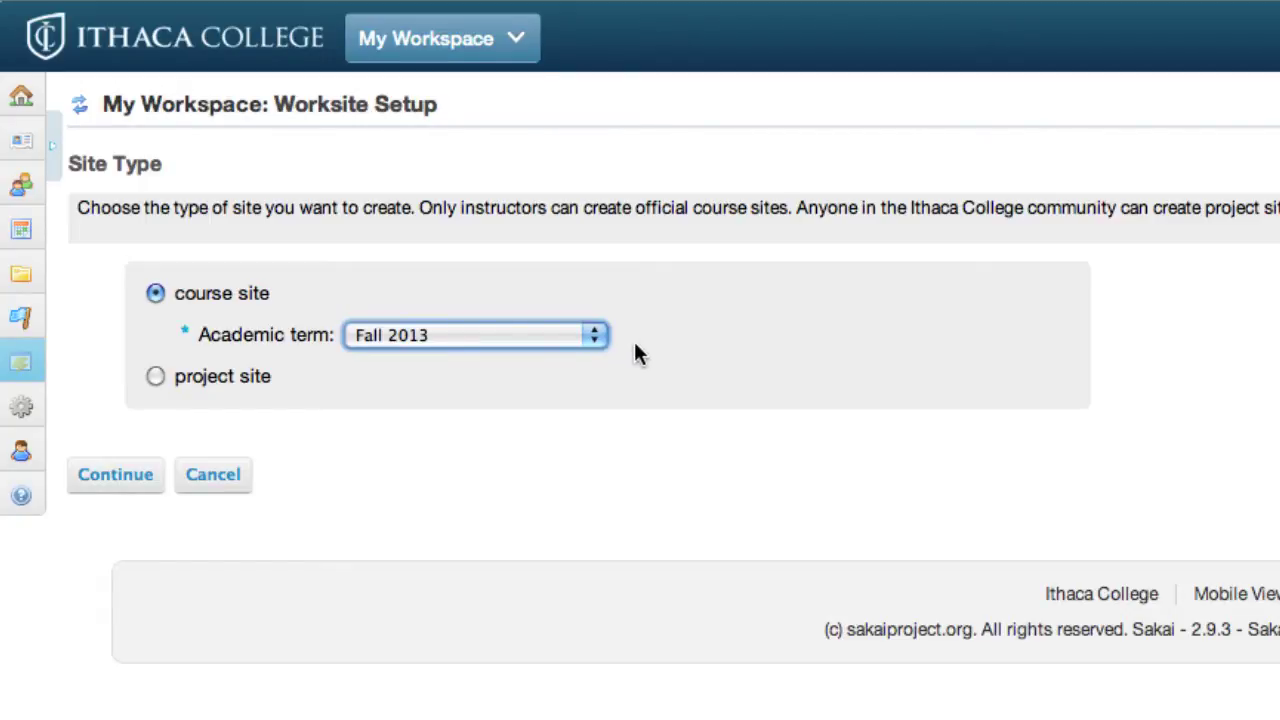
pyautogui.click(100, 476)
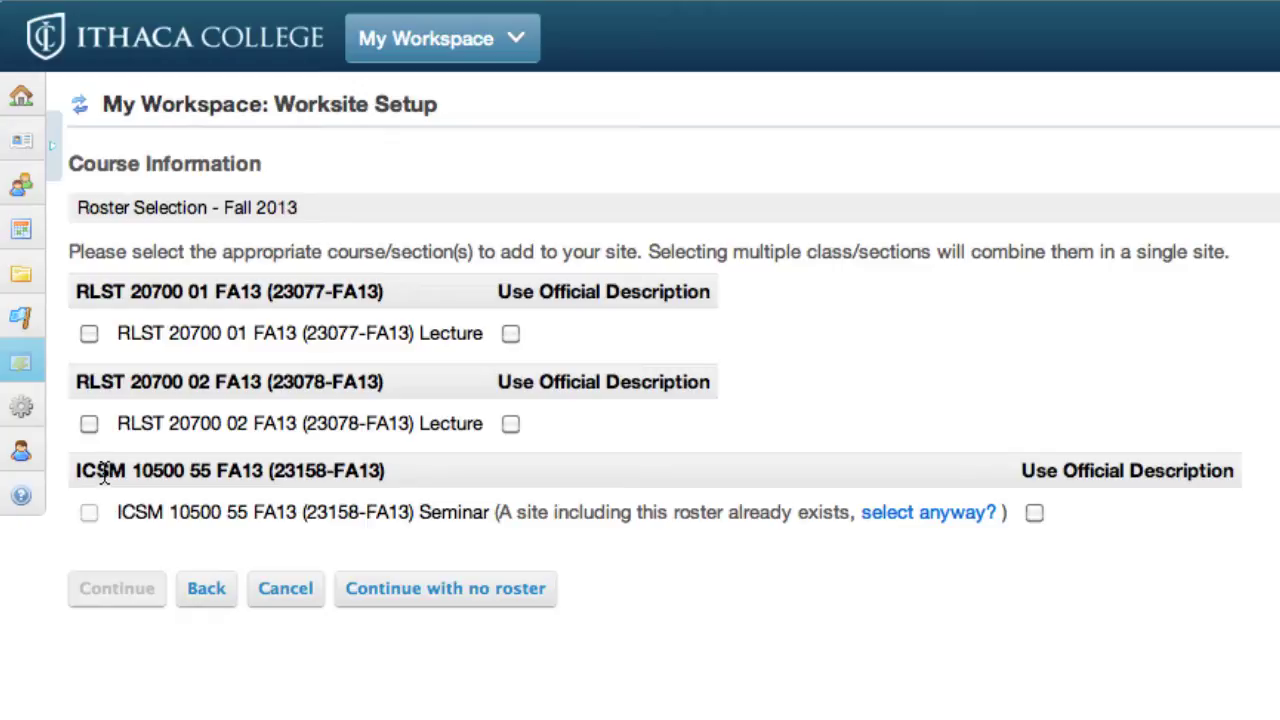
# Select the RLST 20700 lecture sections and continue to the course site information form
pyautogui.click(88, 335)
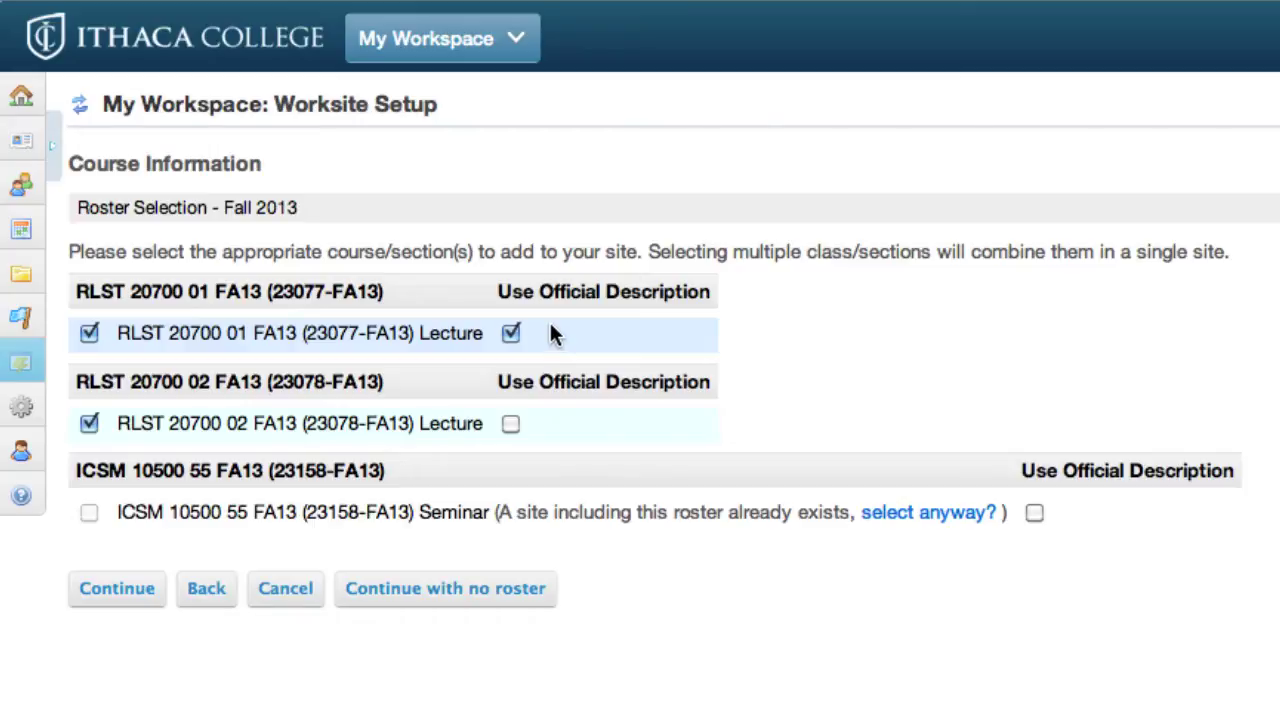
pyautogui.click(134, 590)
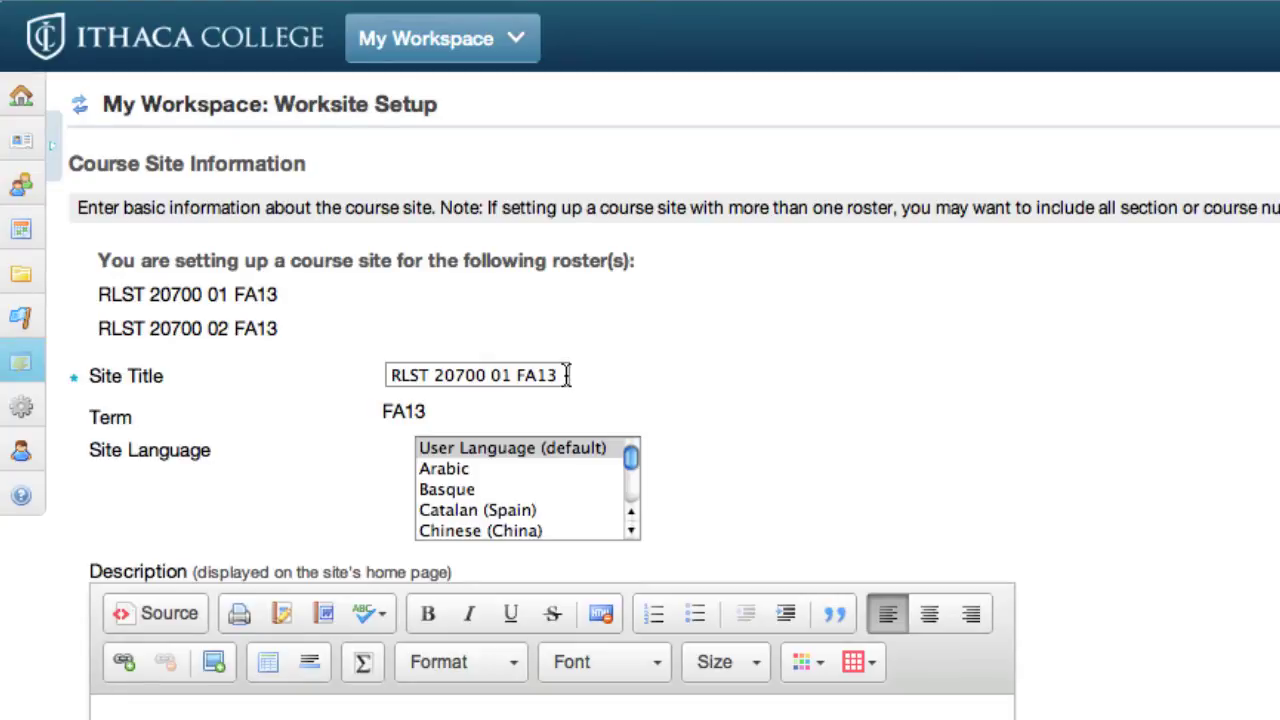
# Retitle the site 'Death & Immortality', keeping the 'Death & Immortality (CRN 23077)' description
pyautogui.moveTo(566, 376); pyautogui.dragTo(362, 374)
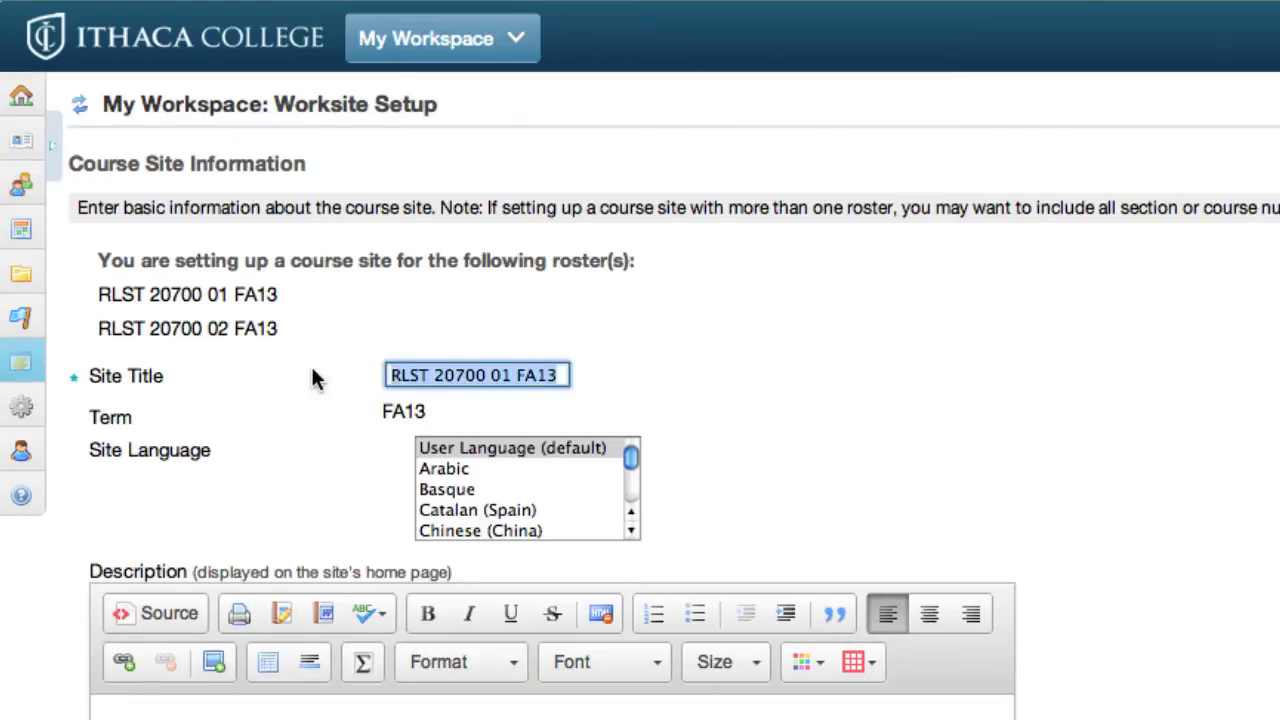
pyautogui.write('D')
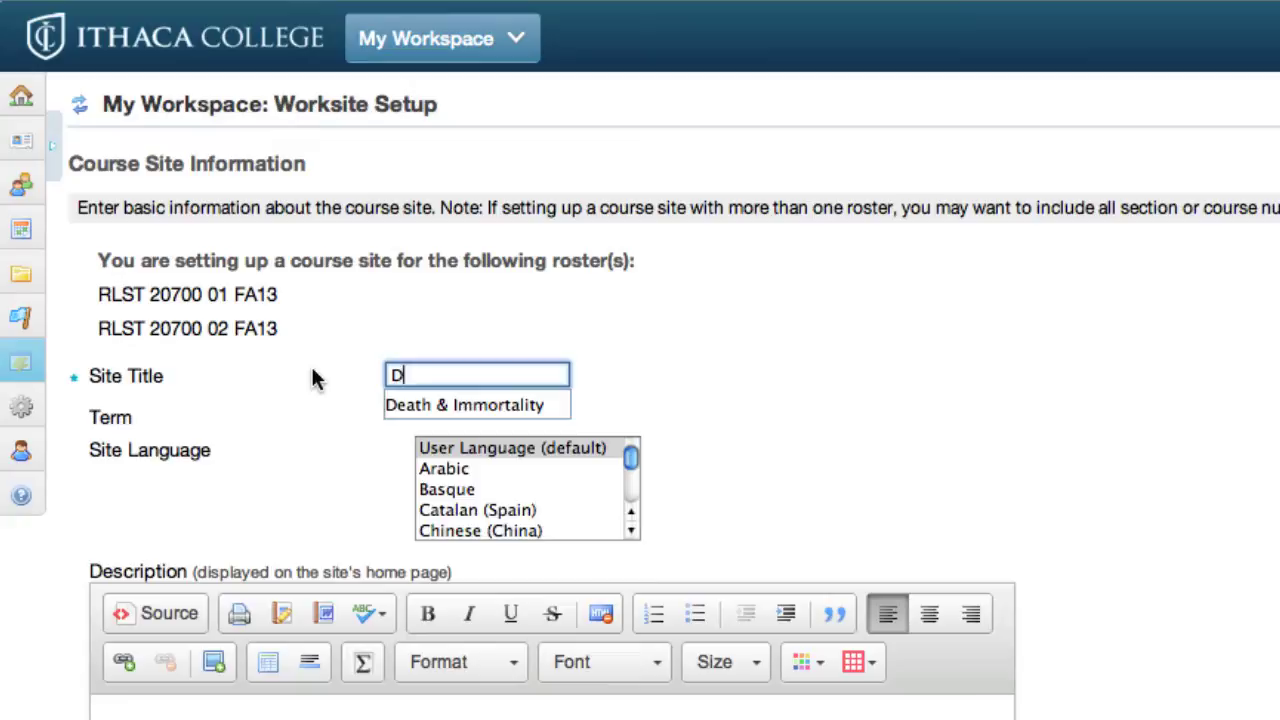
pyautogui.write('eath & Imm')
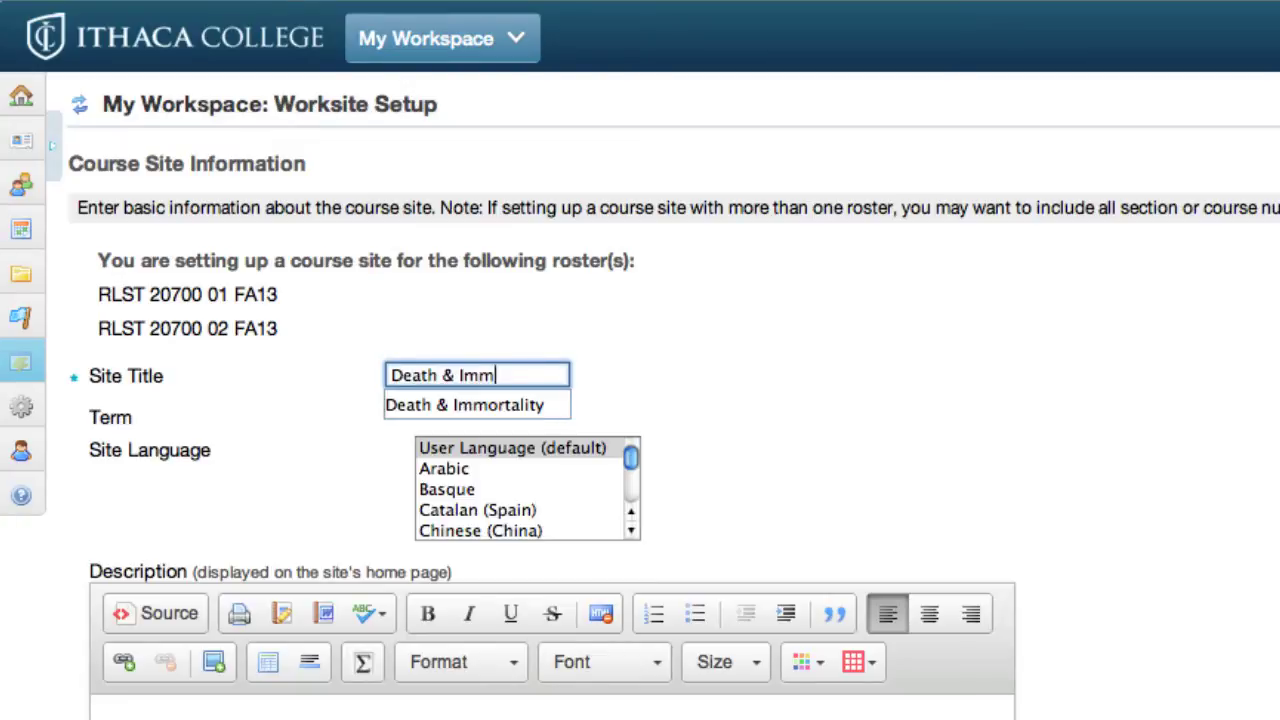
pyautogui.write('ortality')
pyautogui.press('Escape')
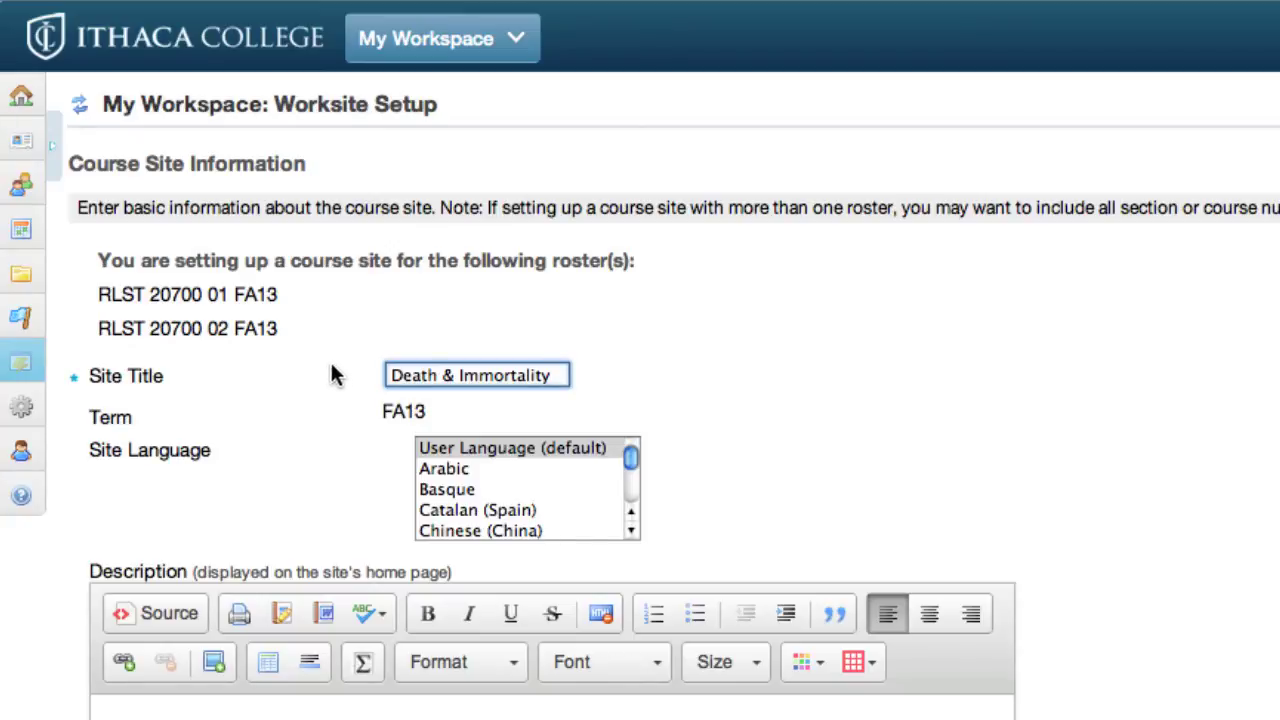
pyautogui.scroll(-5, 847, 229)
pyautogui.scroll(-5, 1009, 141)
pyautogui.click(577, 249)
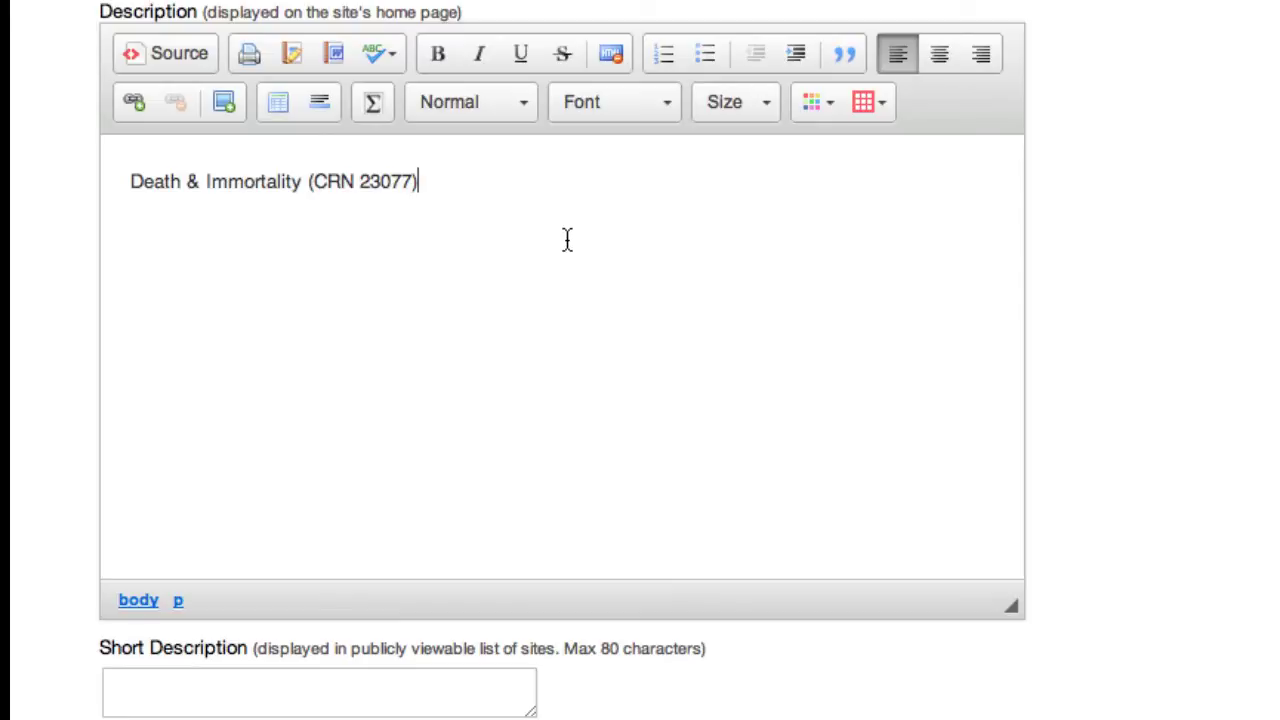
pyautogui.scroll(-4, 567, 236)
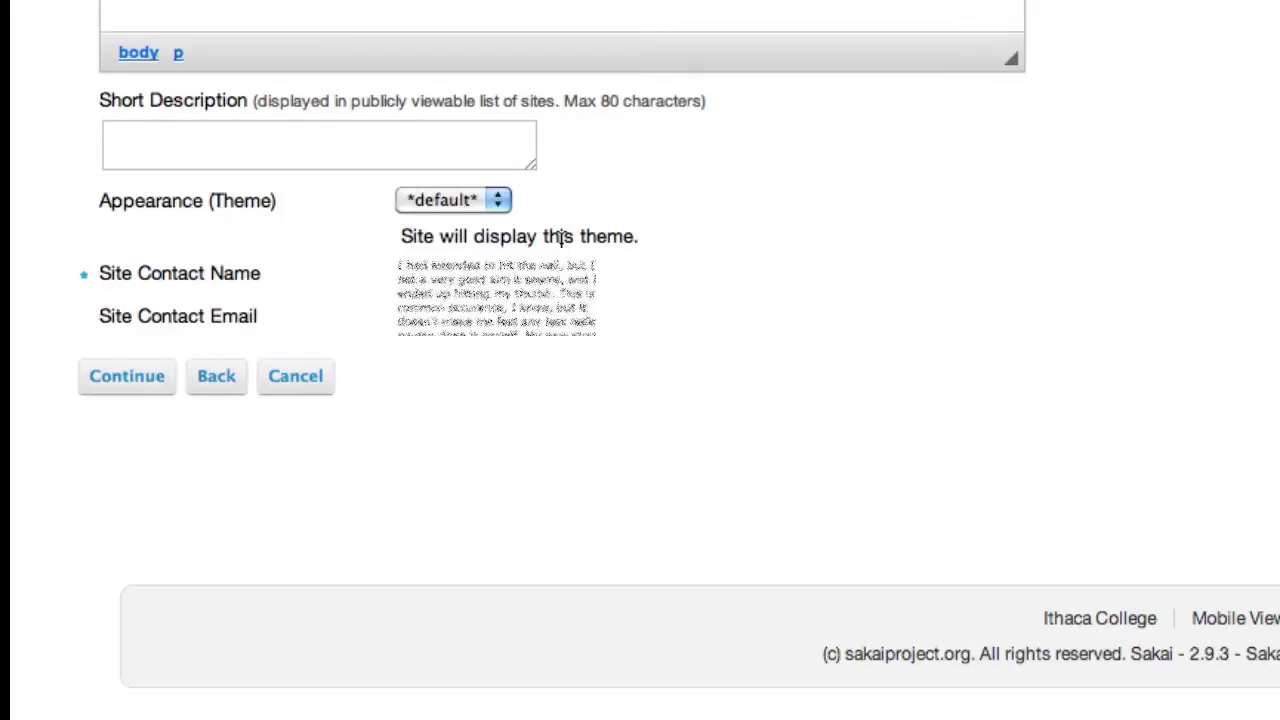
# Add Assignments, Resources and Roster to the site tools alongside Home and Announcements
pyautogui.click(88, 384)
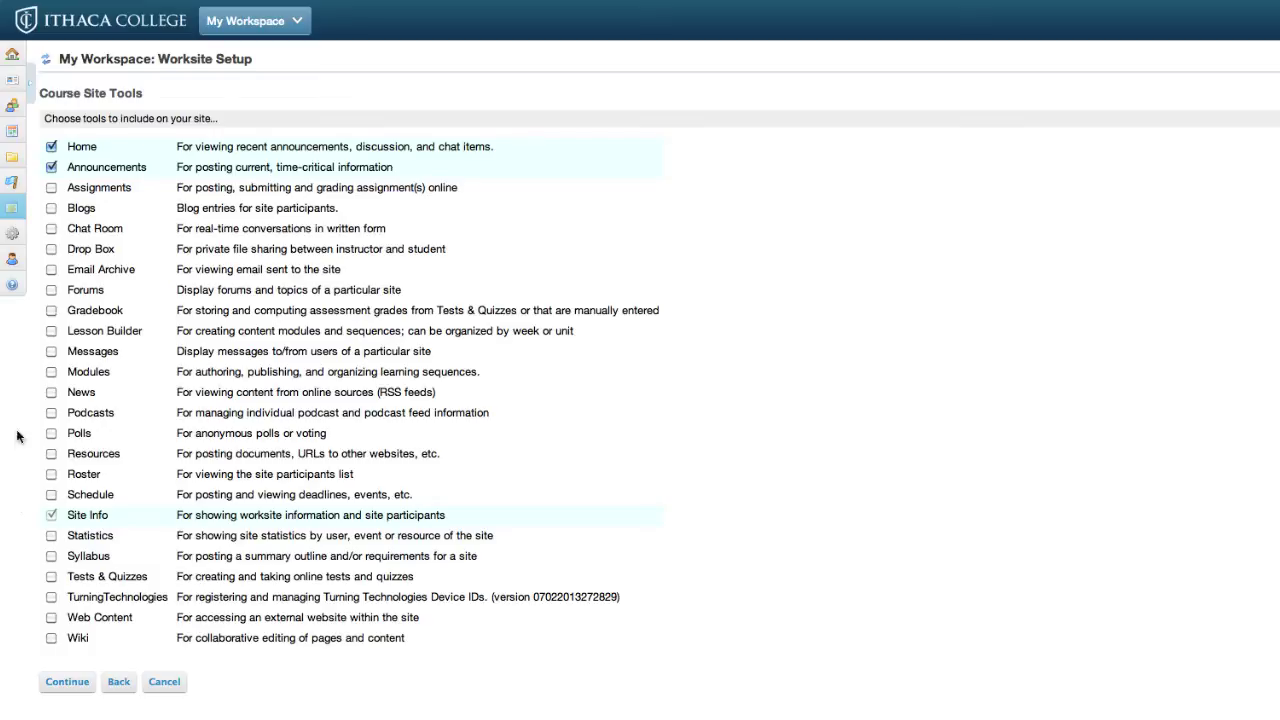
pyautogui.click(51, 188)
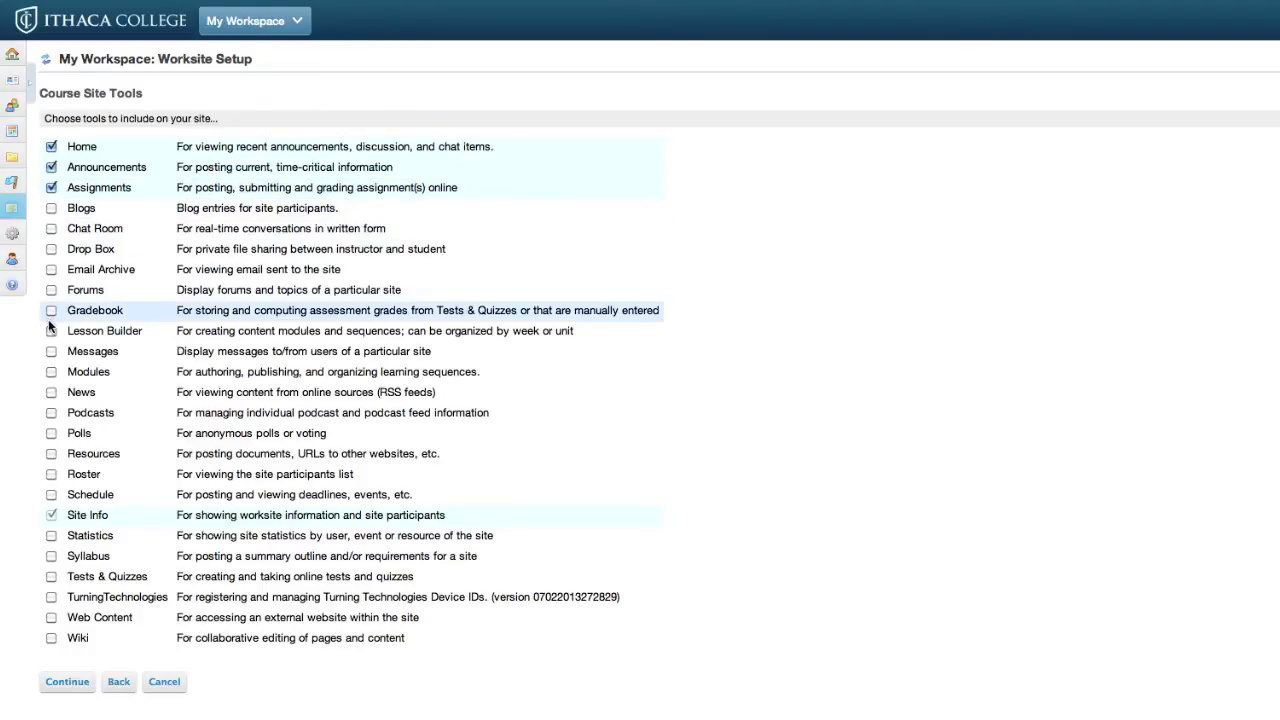
pyautogui.click(51, 454)
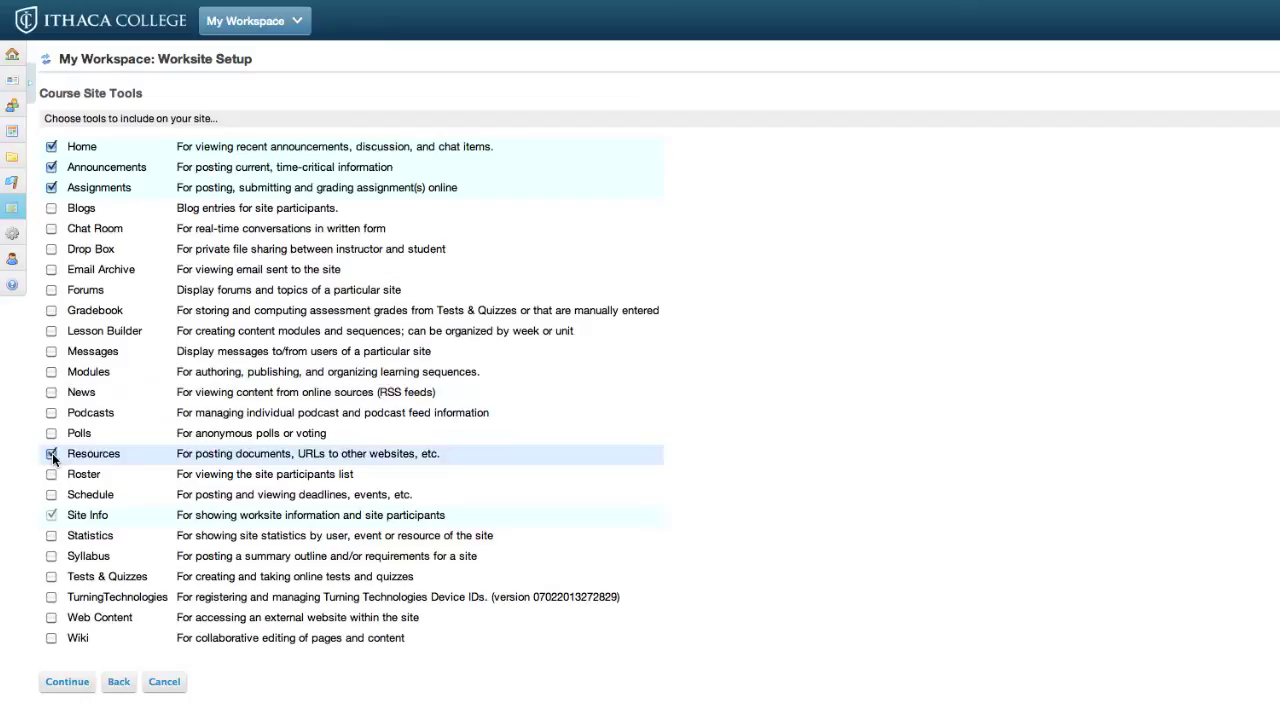
pyautogui.click(51, 476)
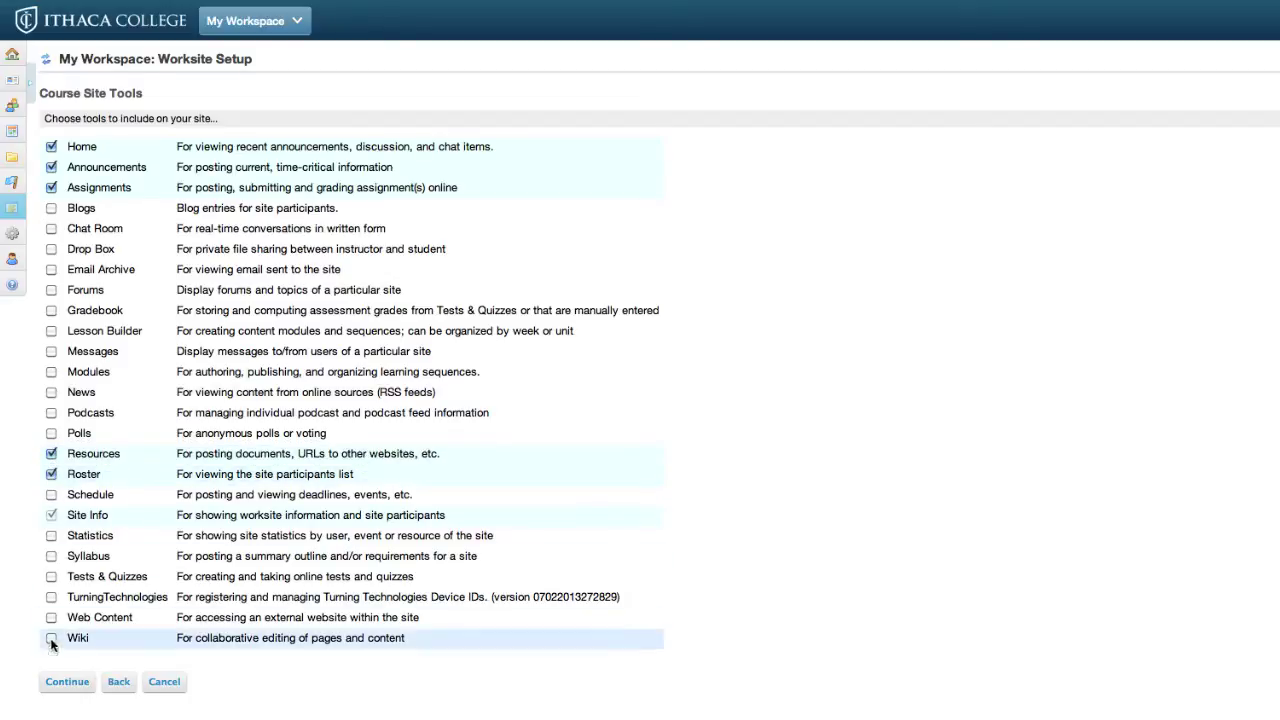
pyautogui.click(57, 684)
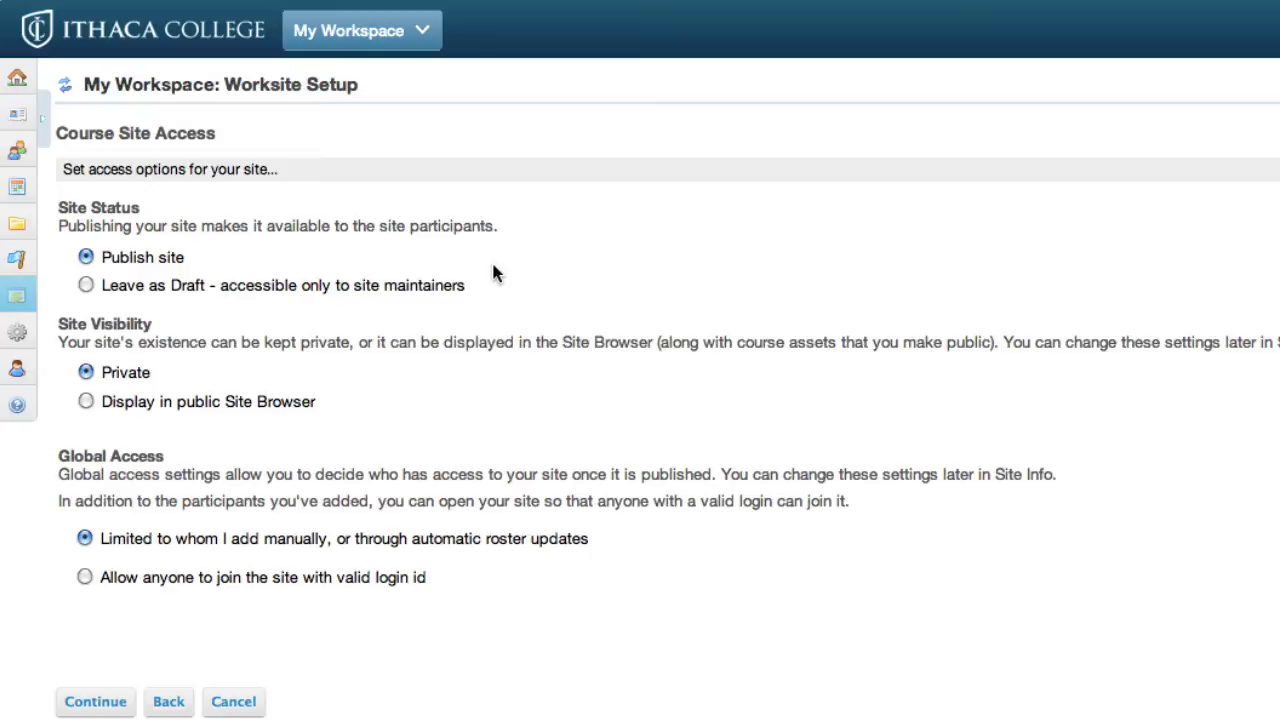
# Keep the site published with private, participants-only access after briefly trying Leave as Draft
pyautogui.click(87, 285)
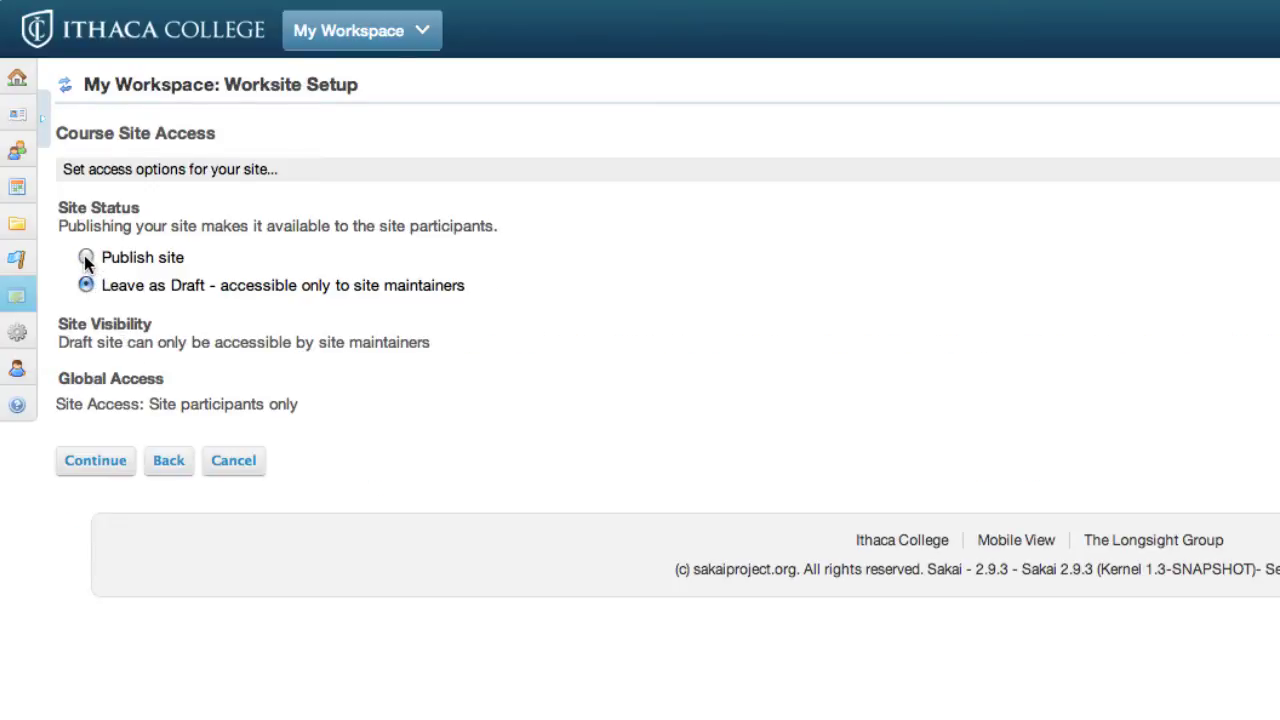
pyautogui.click(84, 255)
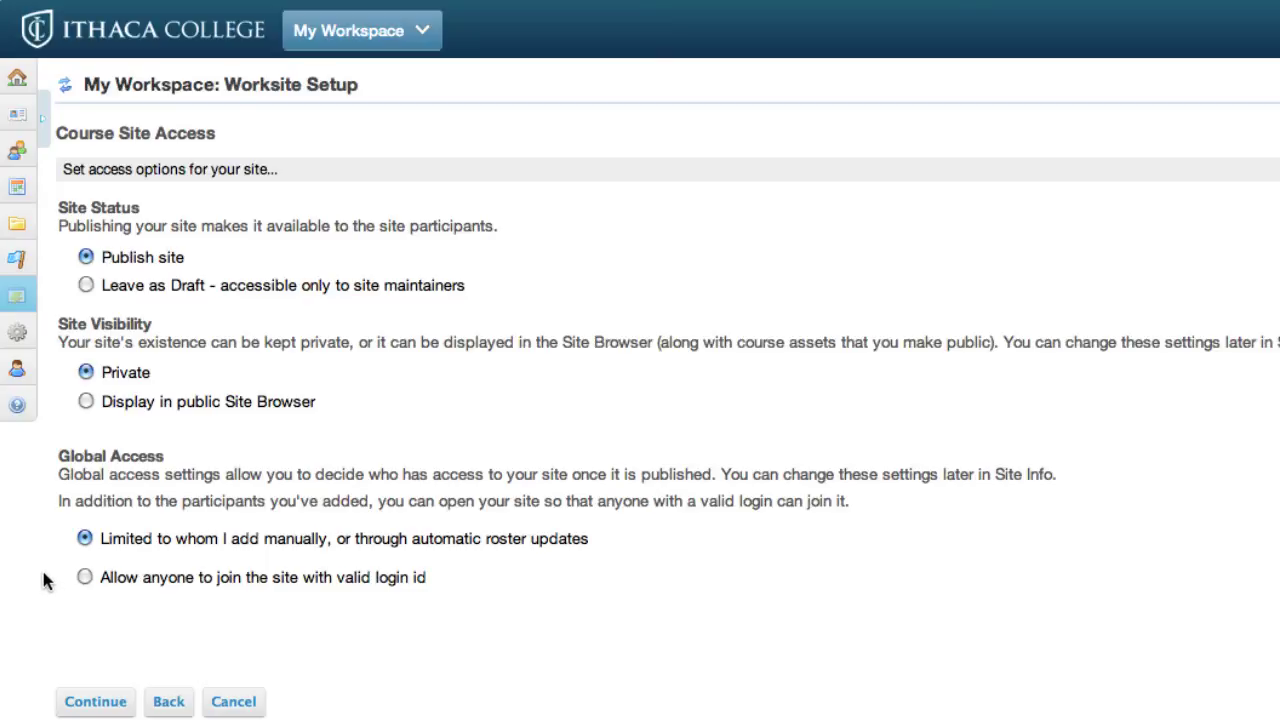
pyautogui.click(88, 702)
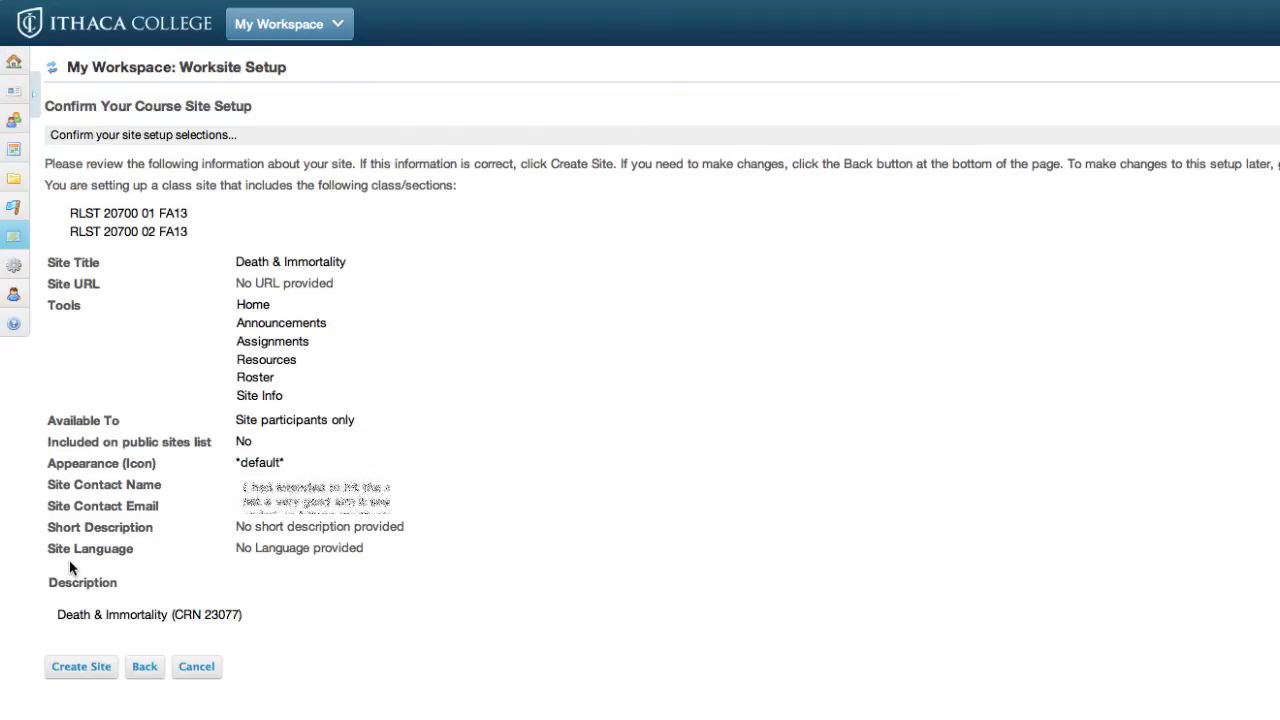
# Confirm the setup summary with Create Site to build the Death & Immortality course site
pyautogui.click(70, 675)
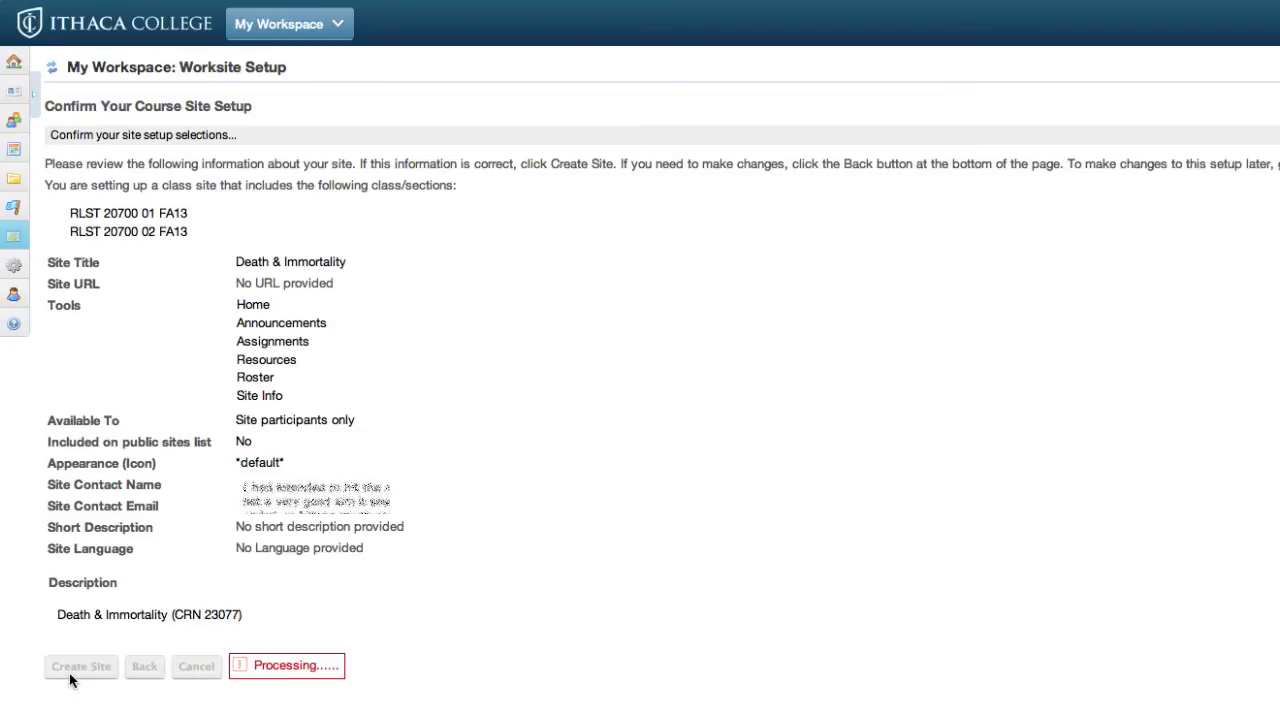